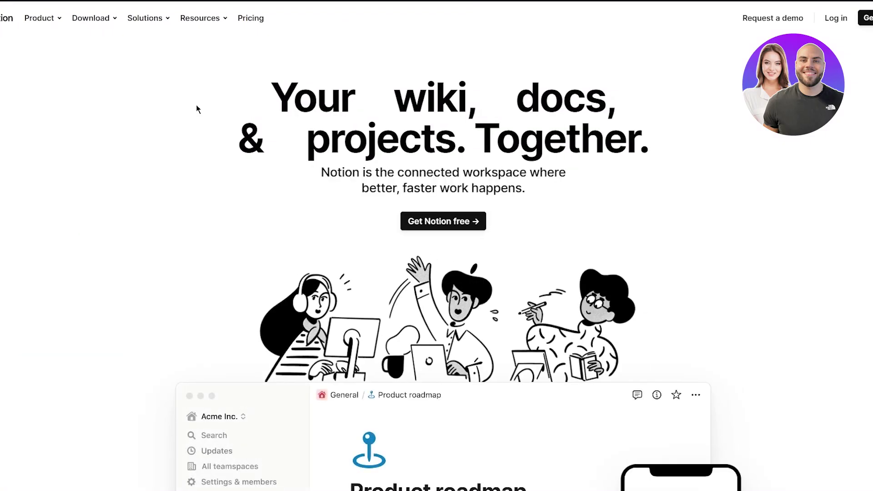
Choose 'For personal use' for the new account and skip the questions about your work and role
scroll(196, 108, "down", 10)
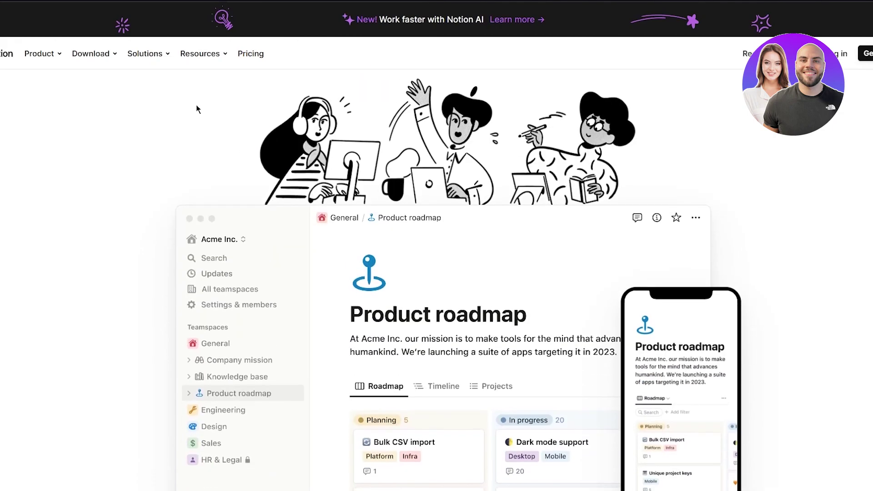
scroll(197, 108, "up", 10)
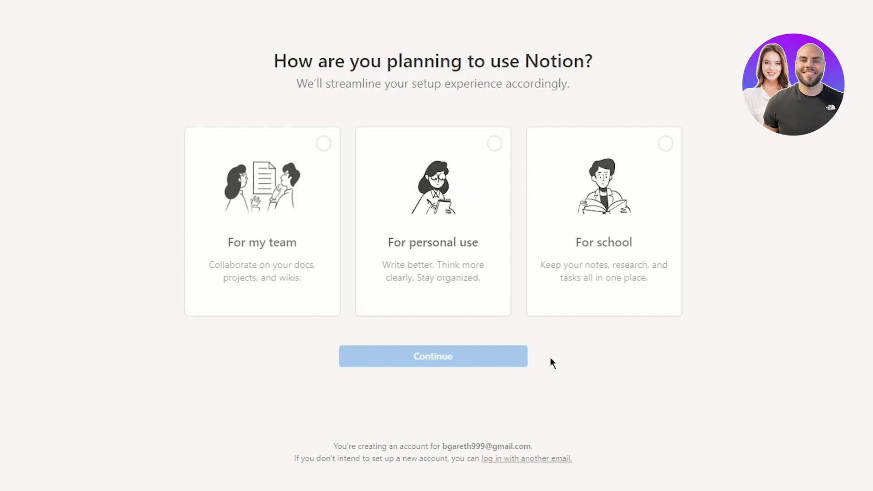
left_click(444, 253)
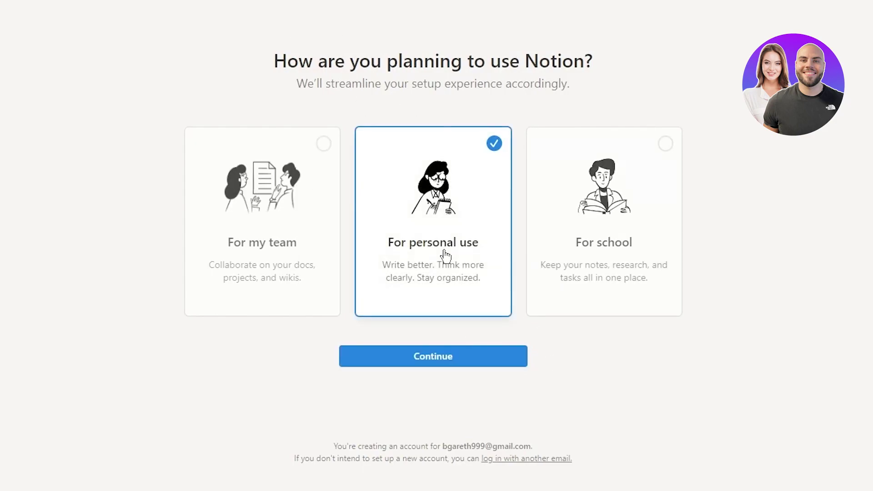
left_click(433, 357)
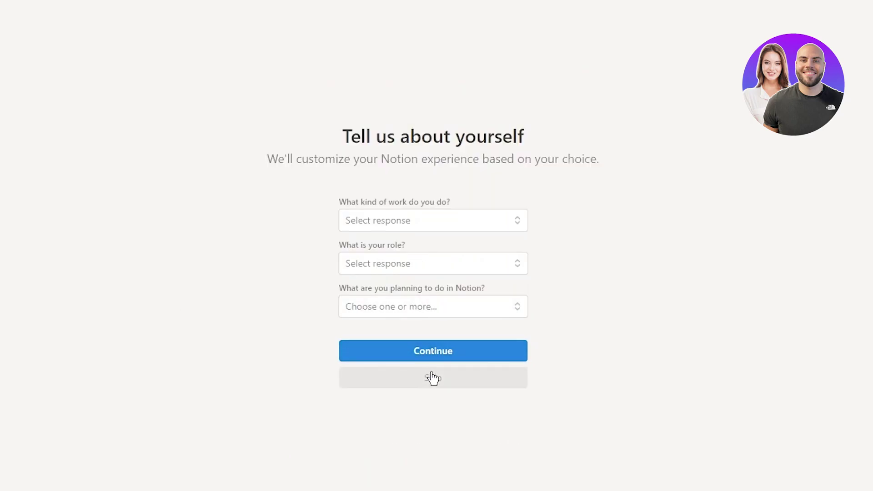
left_click(432, 377)
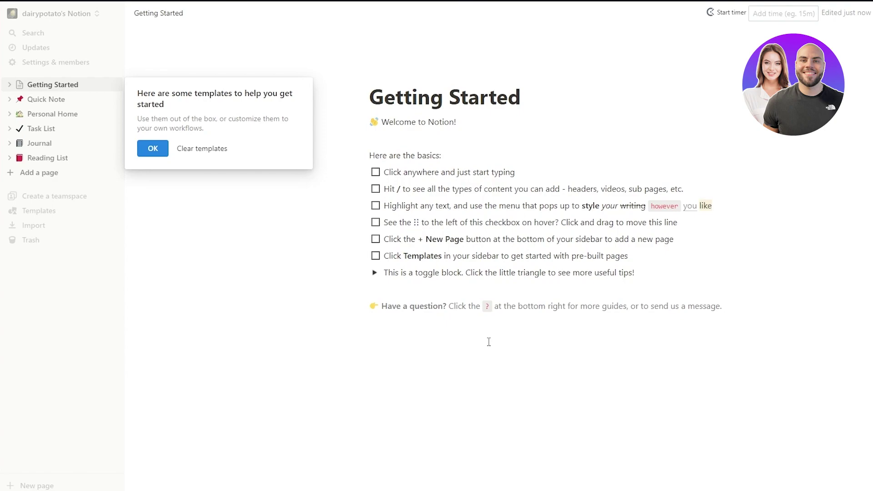
Dismiss the templates tip and try the To-do list preview, ticking and unticking its sample tasks
left_click(155, 152)
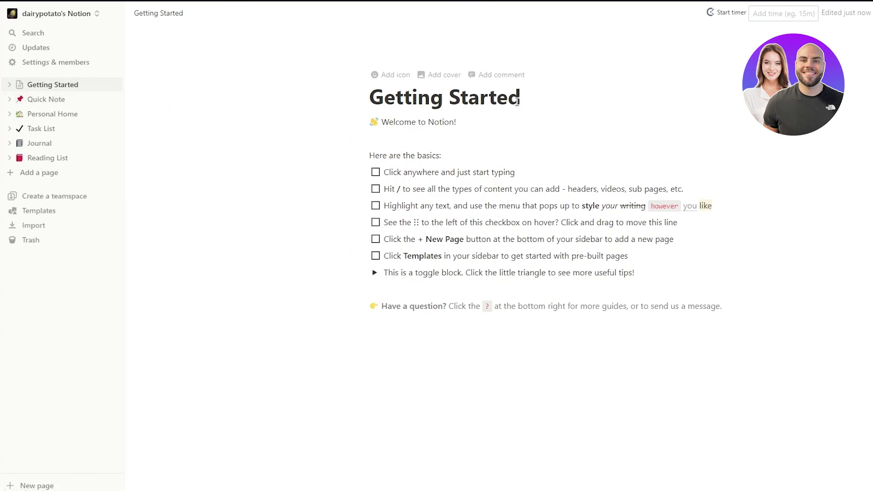
left_click(38, 210)
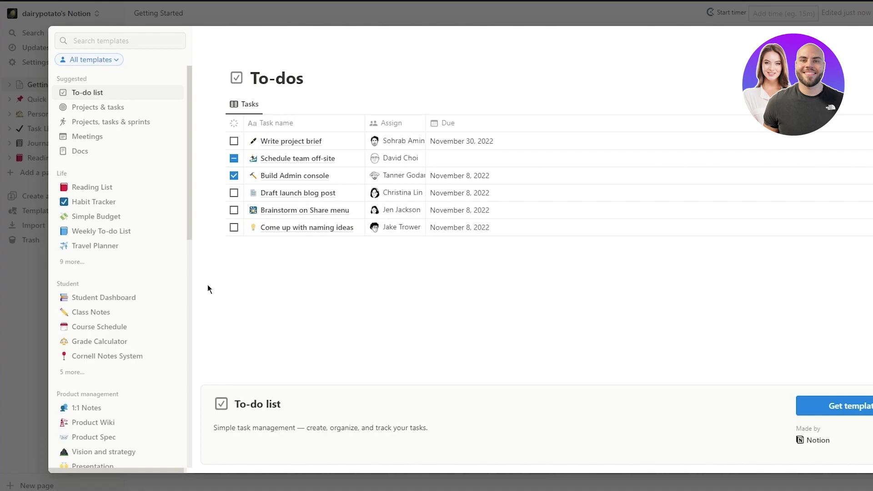
left_click(93, 60)
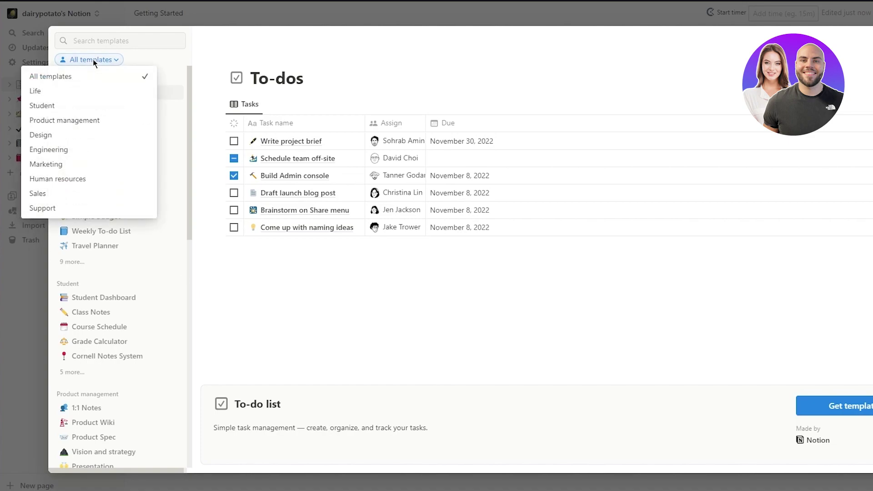
left_click(93, 60)
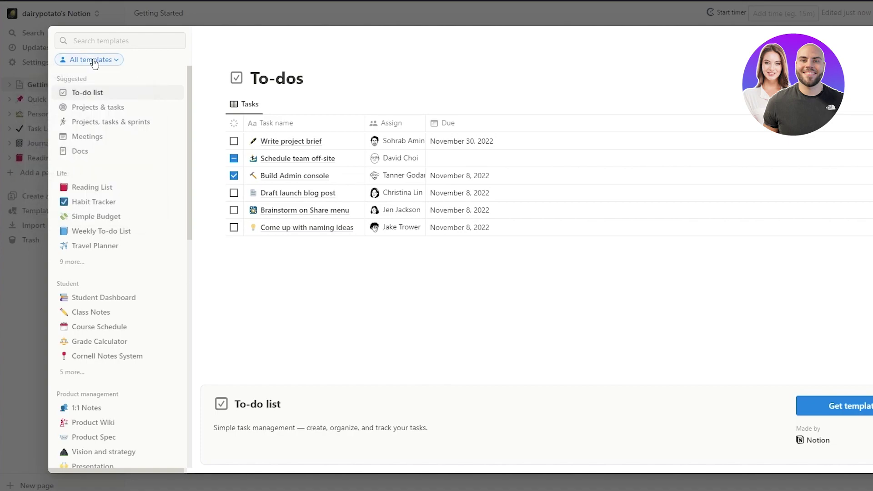
left_click(234, 142)
left_click(234, 142)
left_click(234, 193)
left_click(234, 192)
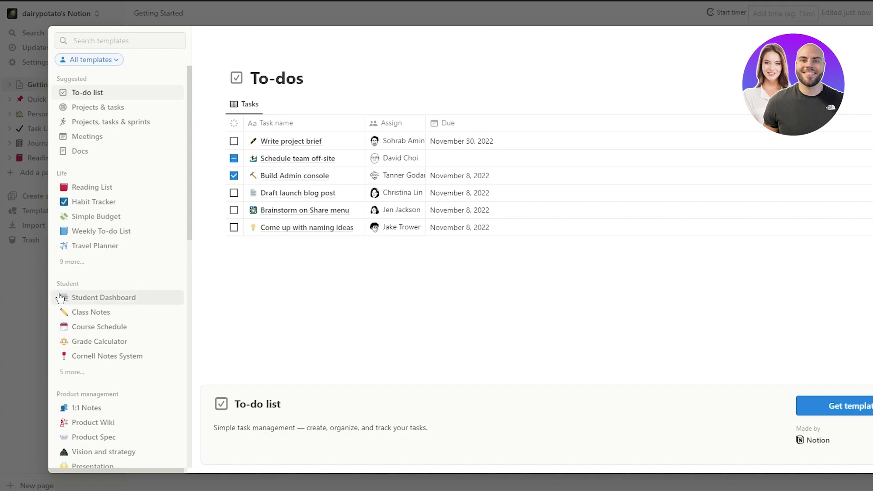
left_click(28, 267)
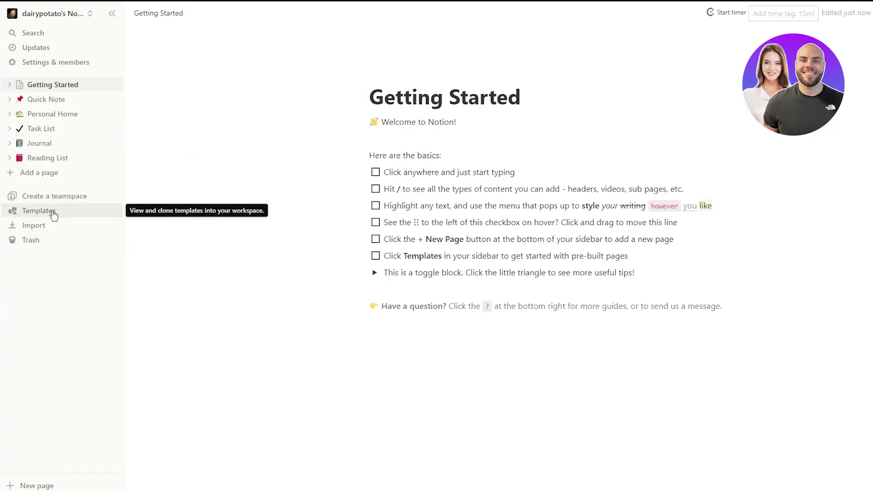
Add the To-do list template as a new Tasks page listing Task 1 to Task 3
left_click(54, 214)
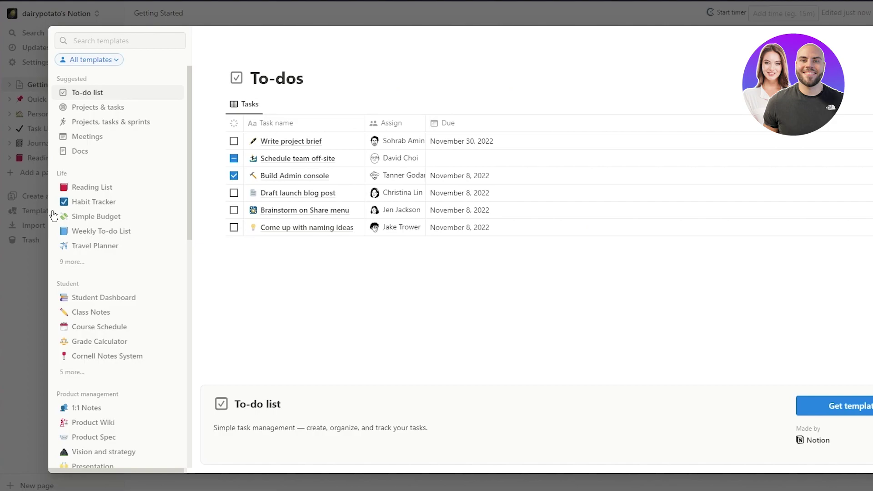
scroll(76, 266, "down", 10)
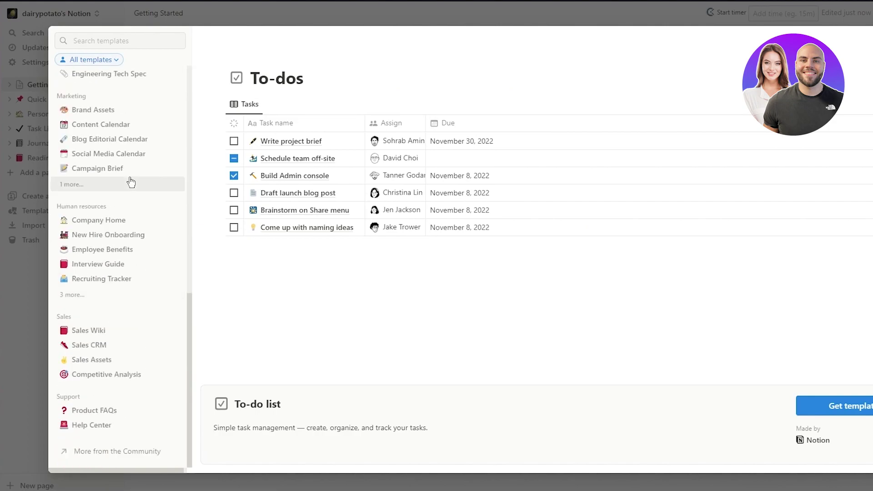
scroll(131, 182, "up", 10)
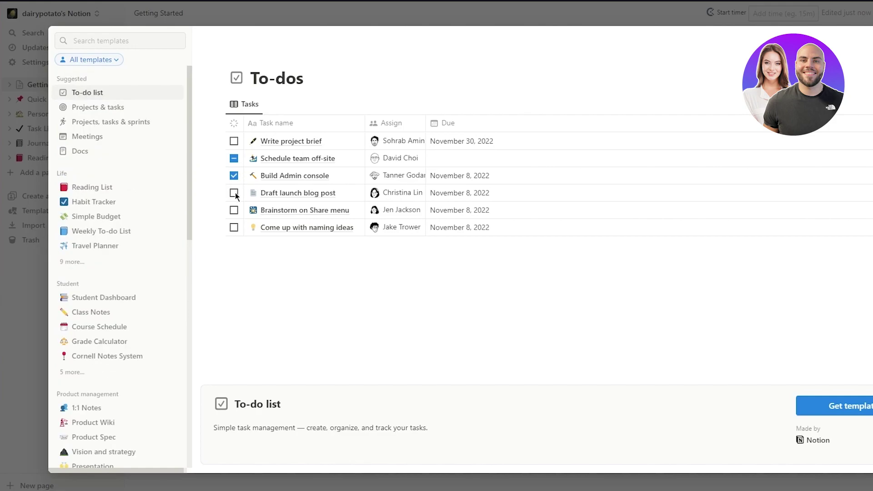
left_click(829, 411)
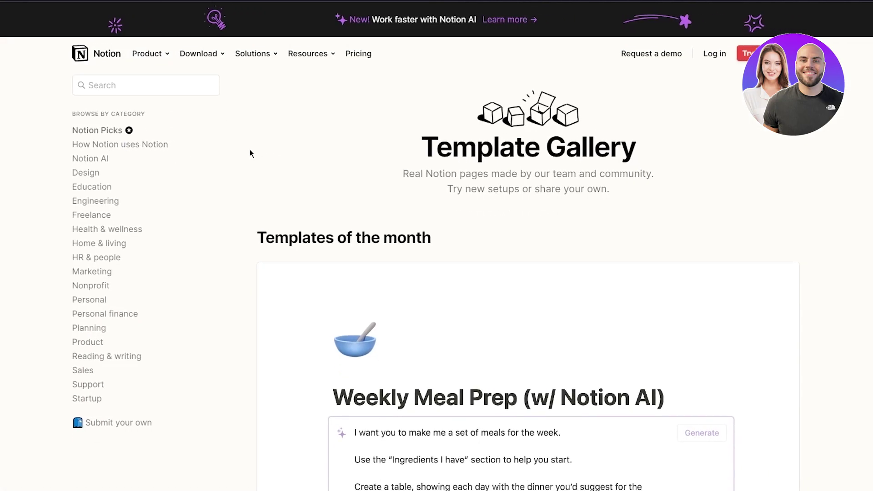
Scroll through the online gallery's Templates of the month and Notion Picks sections
scroll(250, 153, "down", 3)
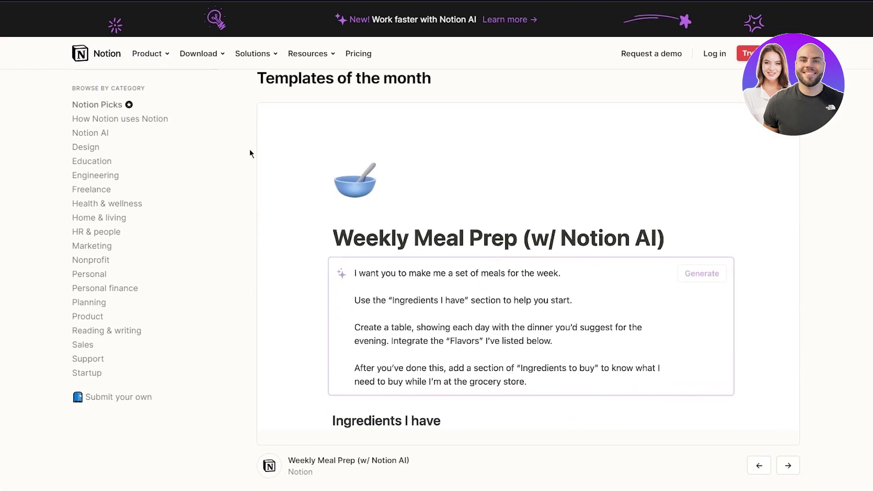
scroll(249, 150, "up", 4)
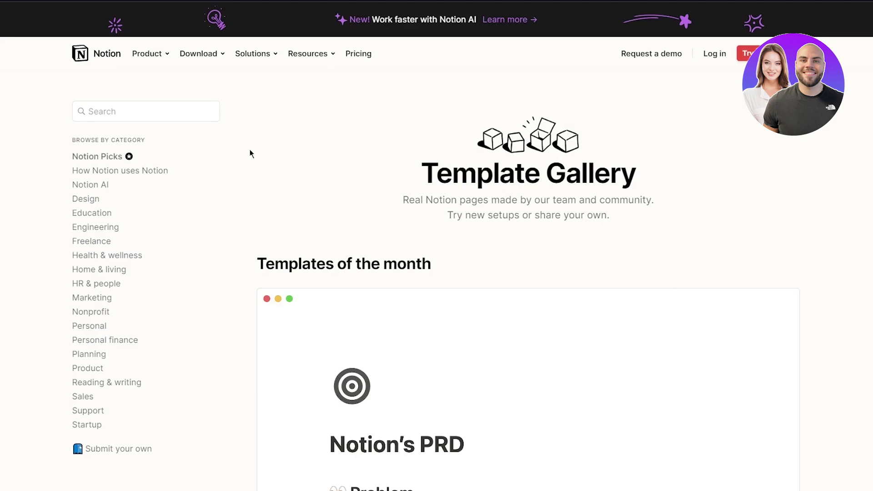
scroll(314, 205, "down", 4)
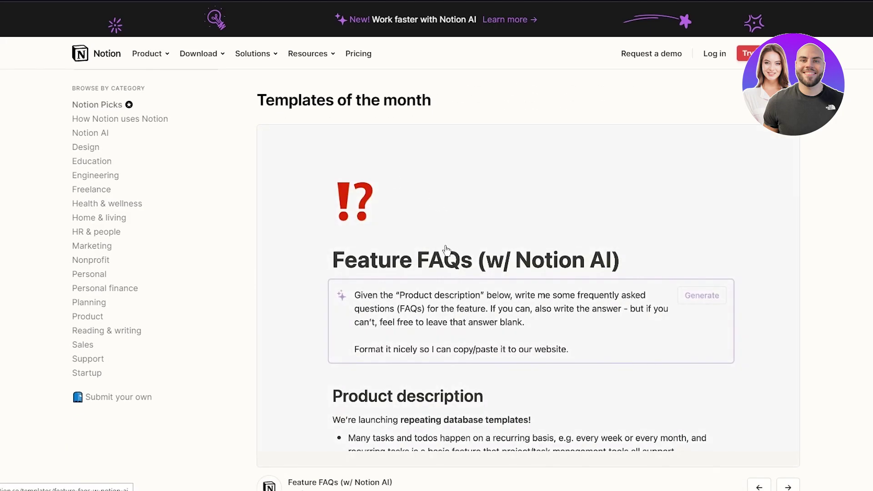
scroll(249, 177, "down", 8)
scroll(250, 177, "down", 7)
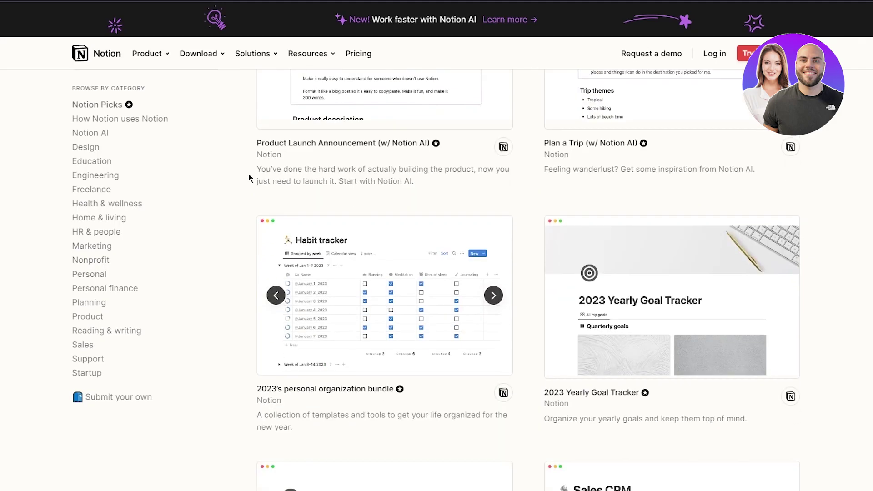
scroll(250, 177, "down", 20)
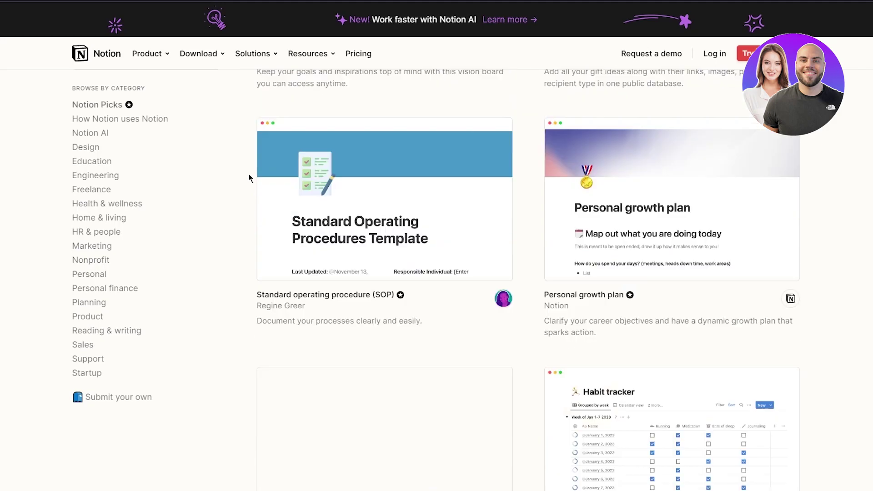
scroll(250, 178, "down", 11)
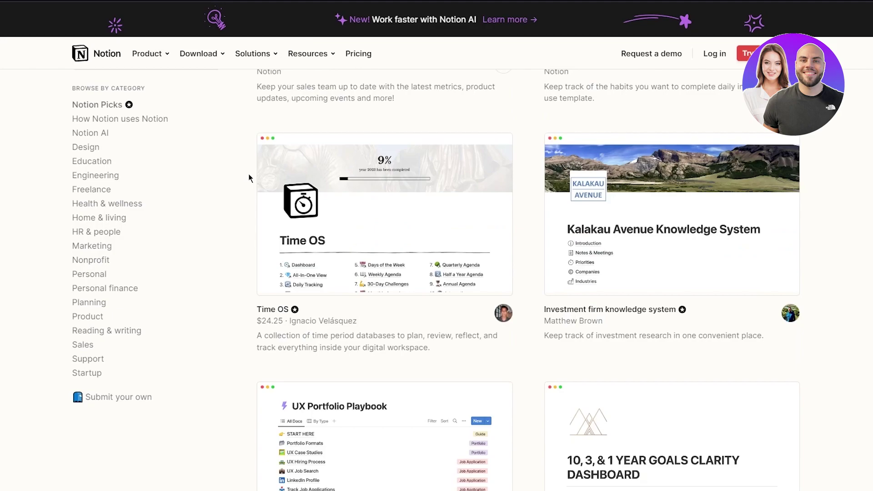
scroll(249, 177, "up", 20)
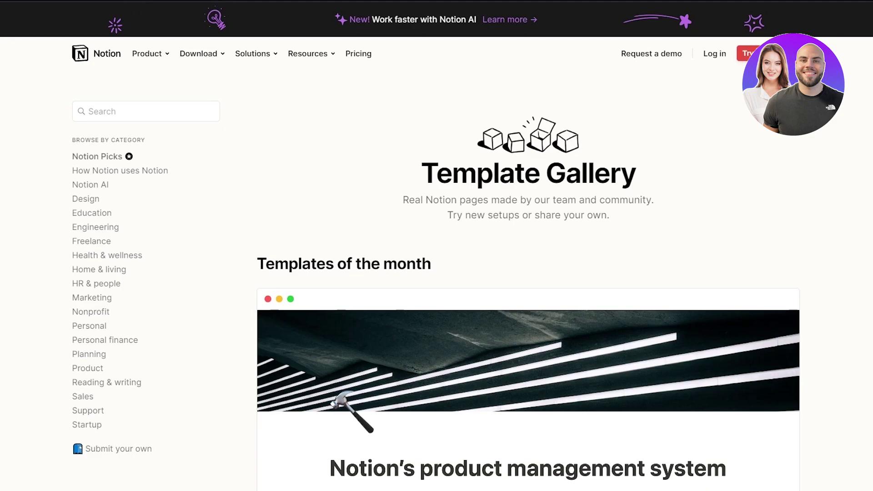
Load the Super template marketplace at super.so/market
left_click(206, 8)
type("supe")
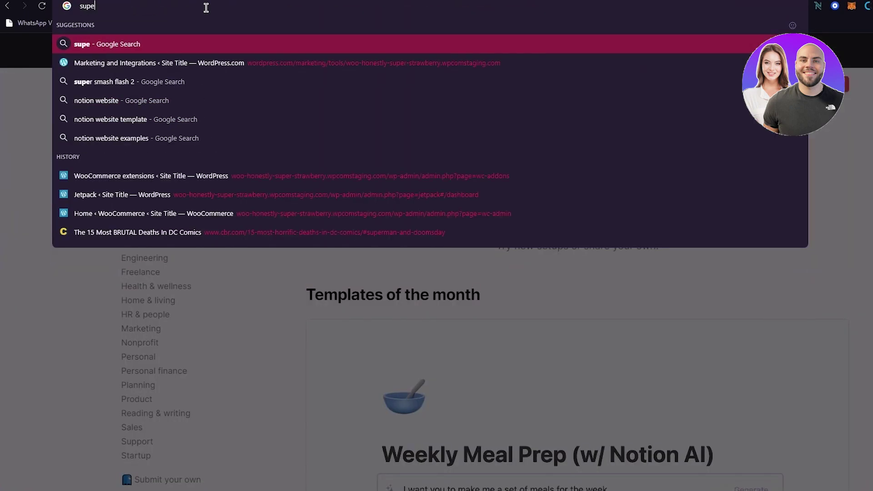
type("r.so")
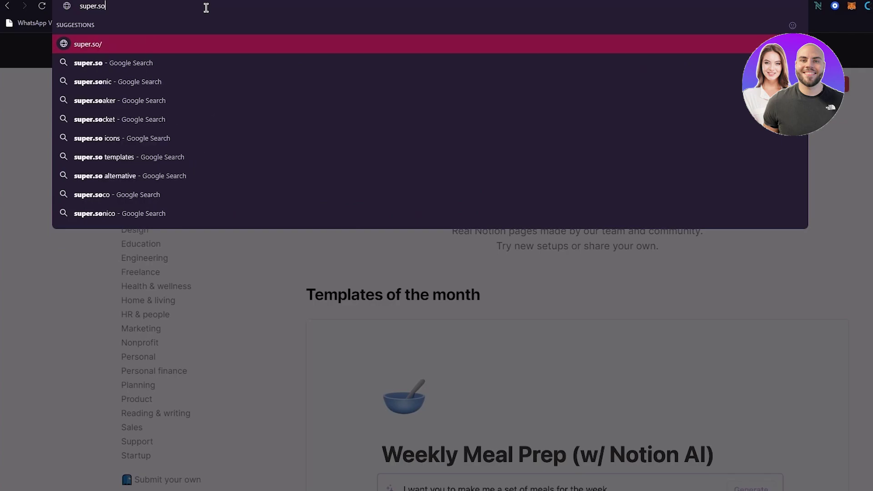
type("/mar")
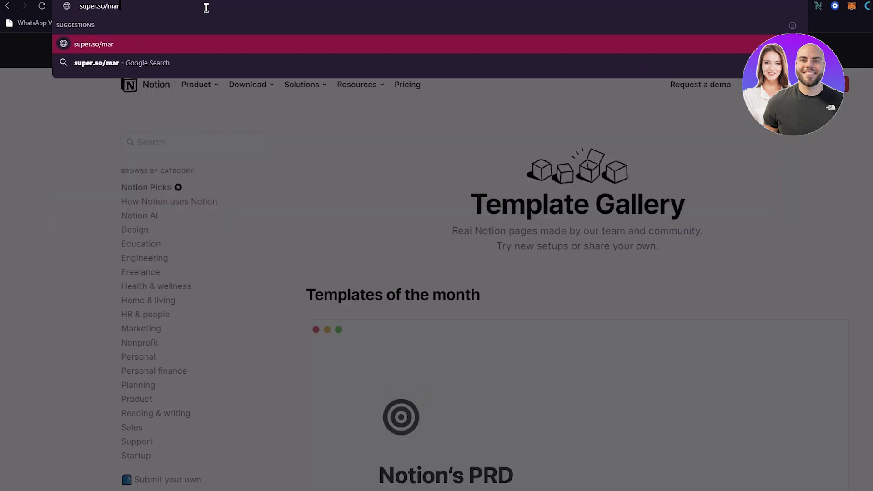
type("ket")
key("Return")
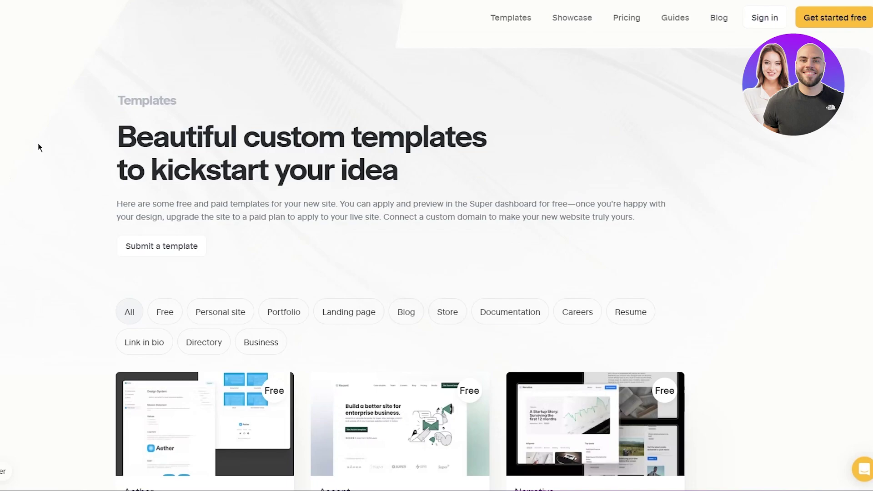
Scroll the templates grid to find the Narrative blog template
scroll(37, 143, "down", 8)
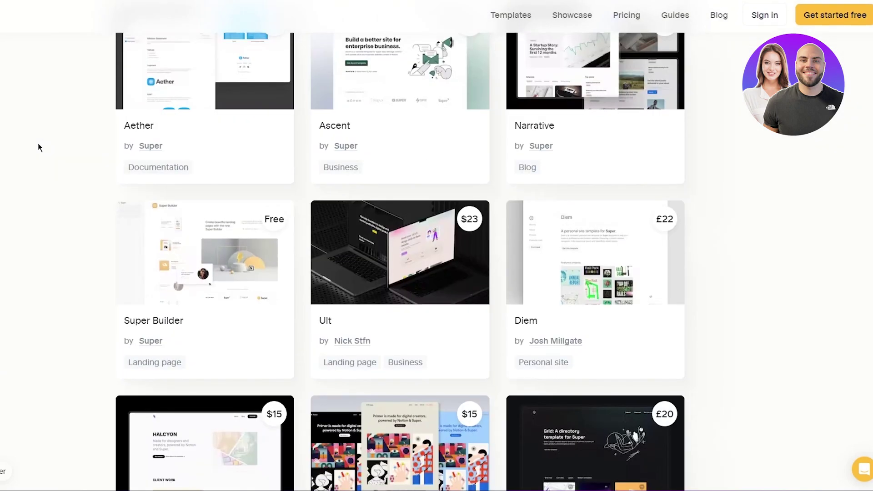
scroll(1, 234, "down", 3)
scroll(1, 234, "down", 4)
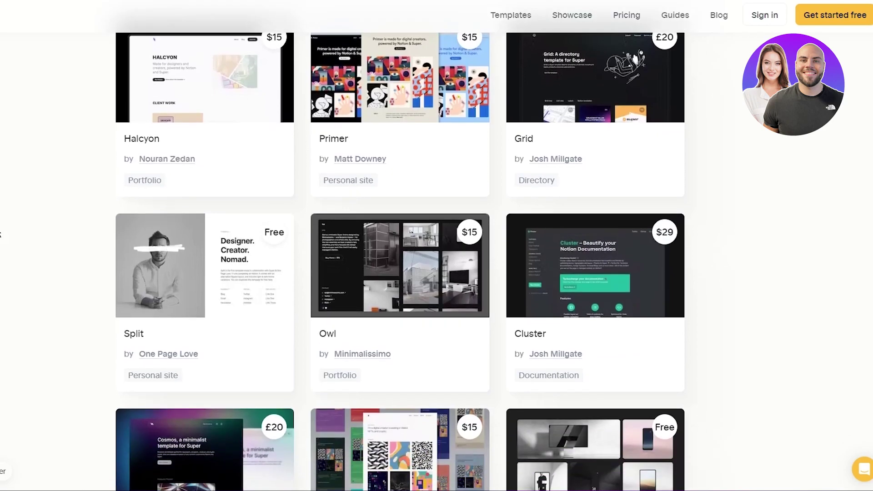
scroll(1, 234, "up", 10)
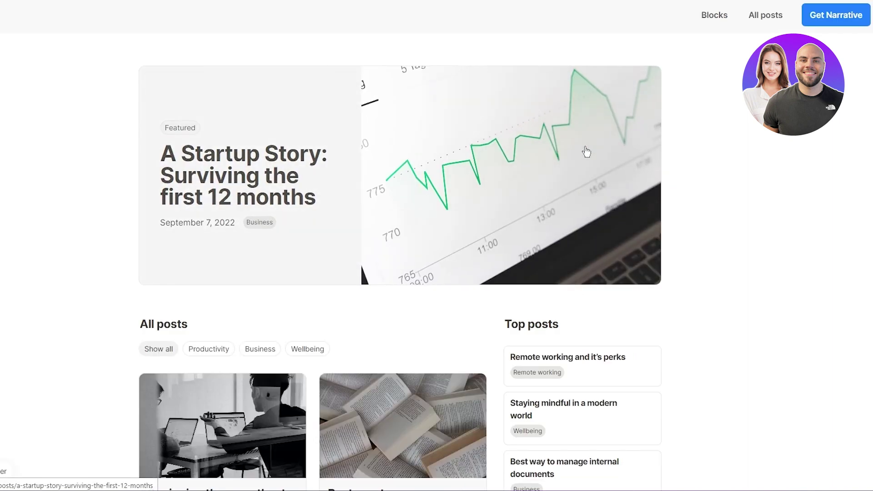
scroll(586, 151, "down", 3)
scroll(586, 151, "up", 3)
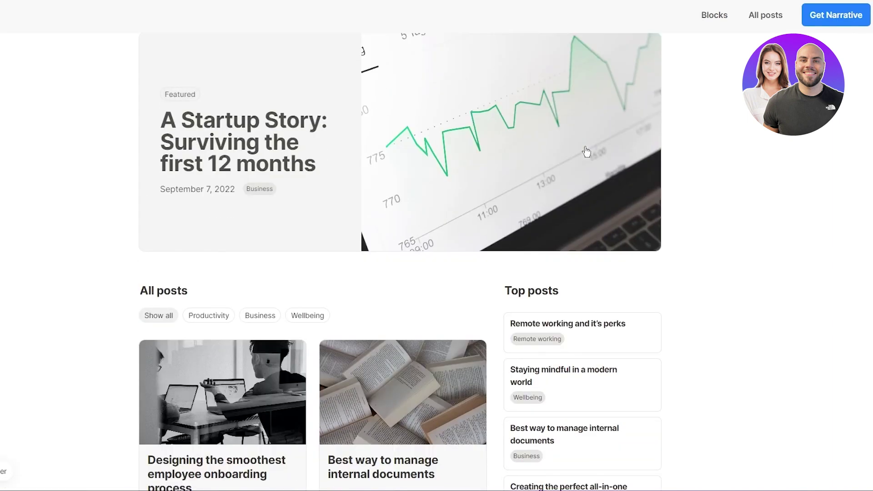
scroll(586, 151, "down", 7)
scroll(587, 151, "down", 3)
scroll(587, 151, "down", 10)
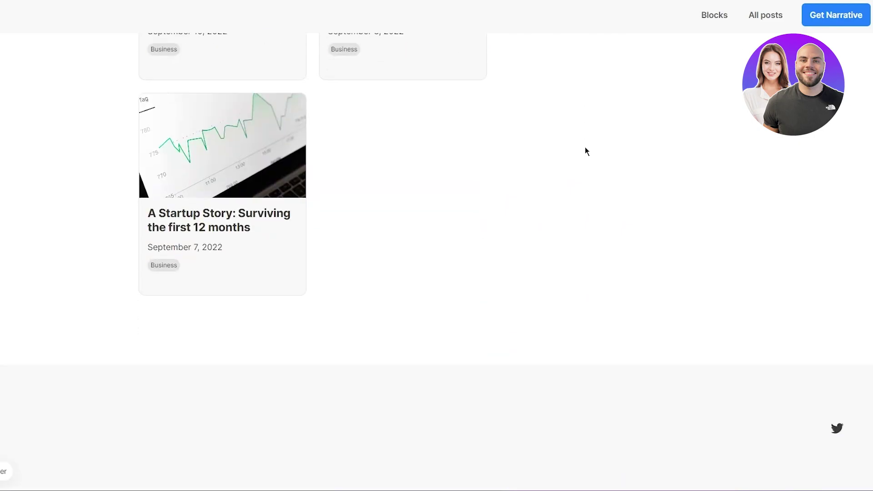
scroll(585, 152, "up", 20)
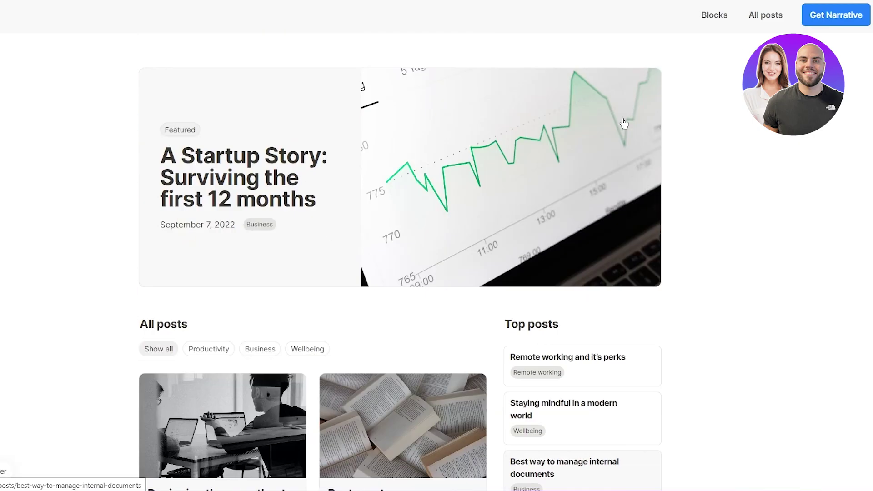
Open Get Narrative and scroll through its Getting started steps
left_click(827, 21)
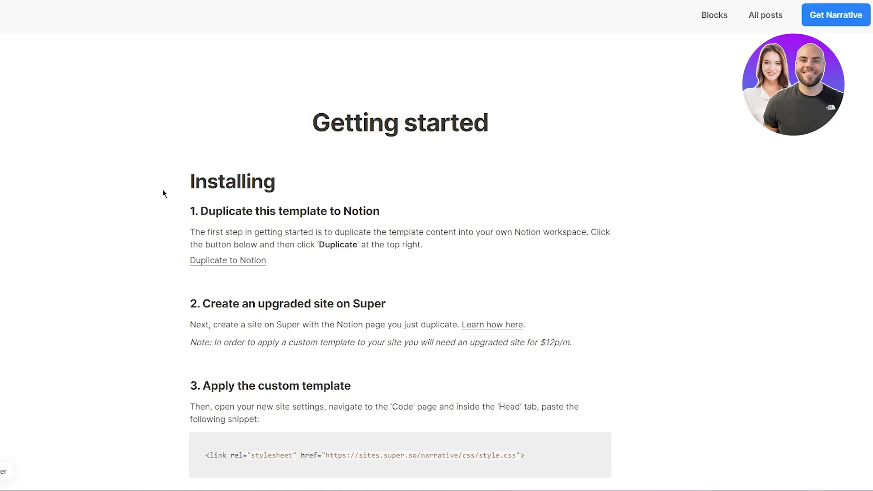
scroll(163, 190, "down", 1)
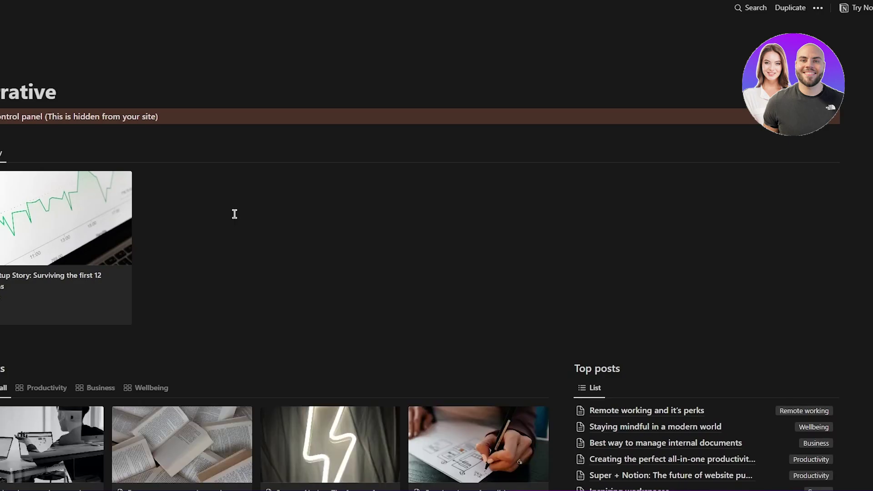
Scroll through the duplicated Narrative page, then collapse it in the sidebar and dismiss its ••• menu
scroll(234, 213, "down", 3)
scroll(235, 214, "up", 3)
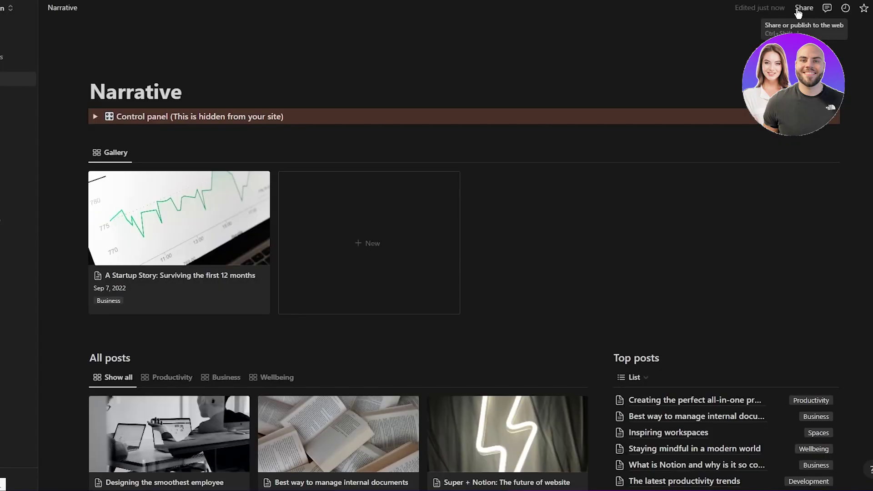
scroll(444, 101, "down", 7)
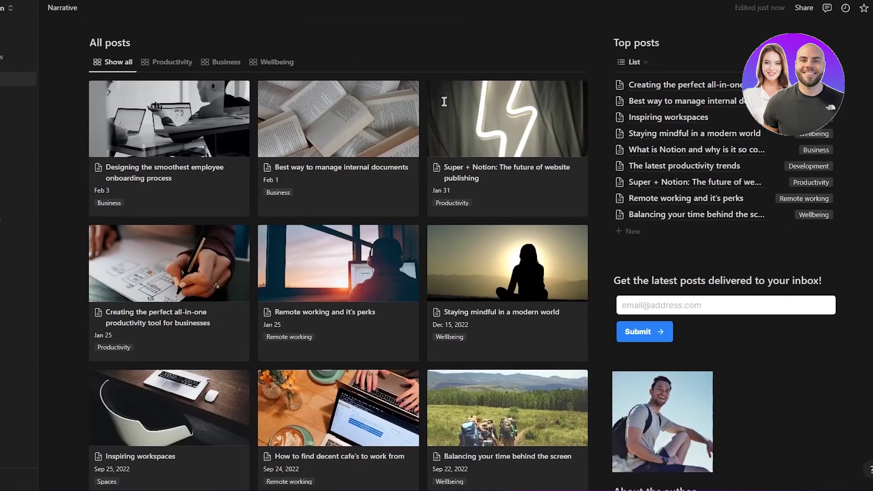
scroll(599, 48, "up", 7)
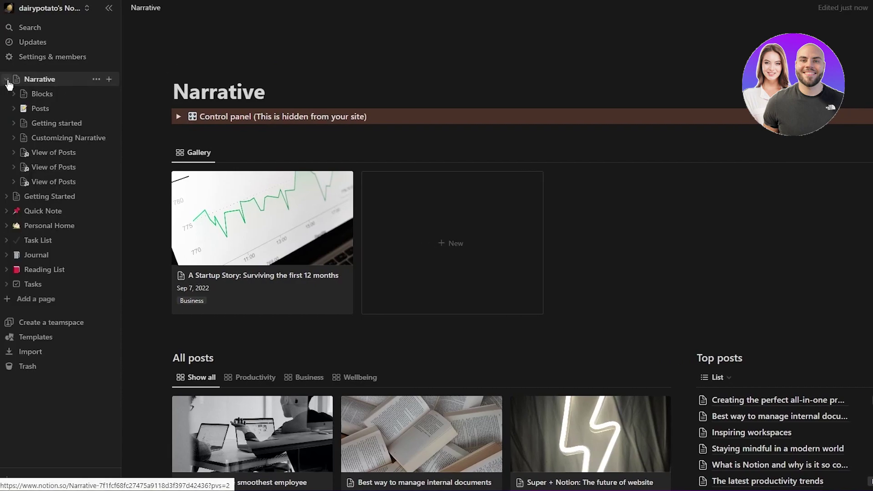
left_click(7, 80)
left_click(96, 79)
left_click(184, 67)
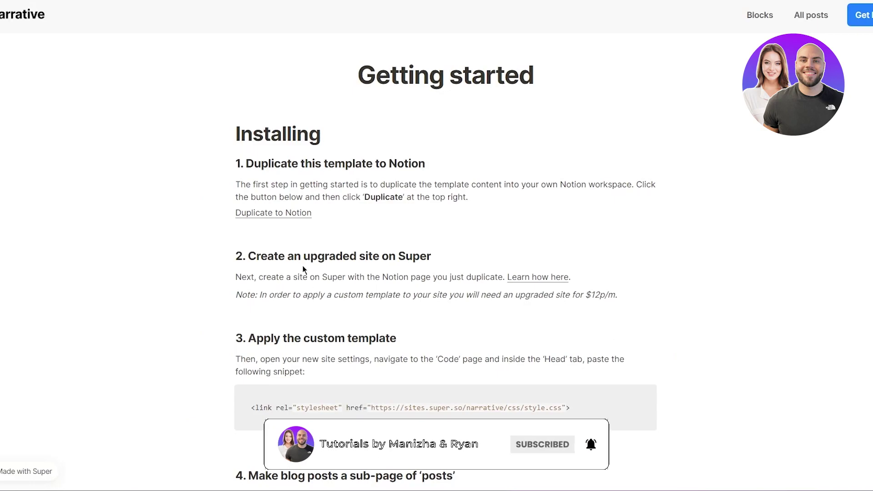
Scroll to step 3, select the stylesheet <link> snippet, then continue down to step 4's video
scroll(303, 269, "down", 3)
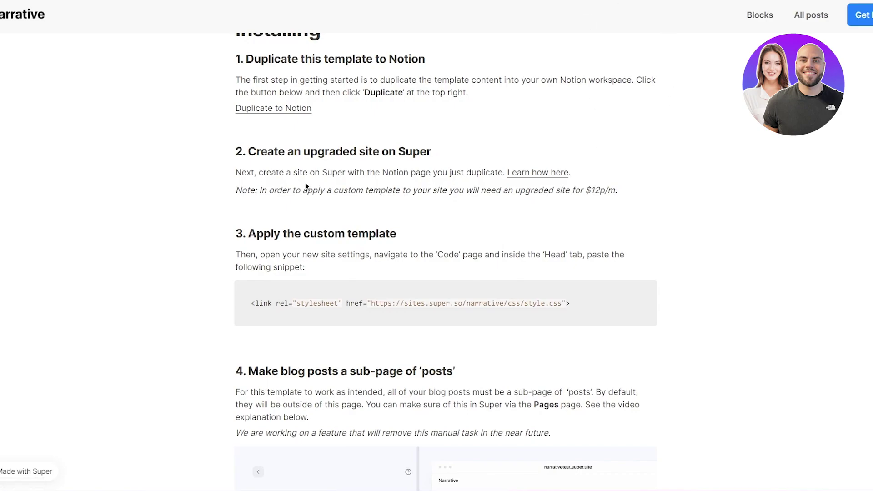
scroll(304, 182, "down", 4)
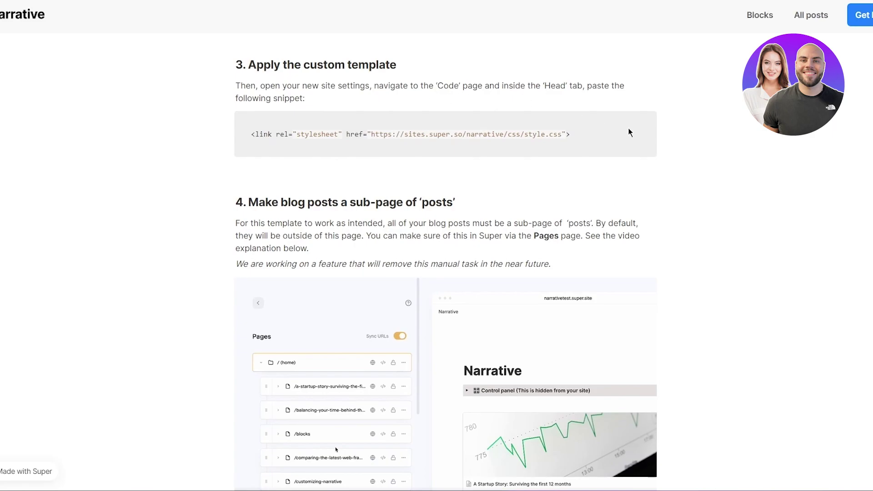
triple_click(261, 134)
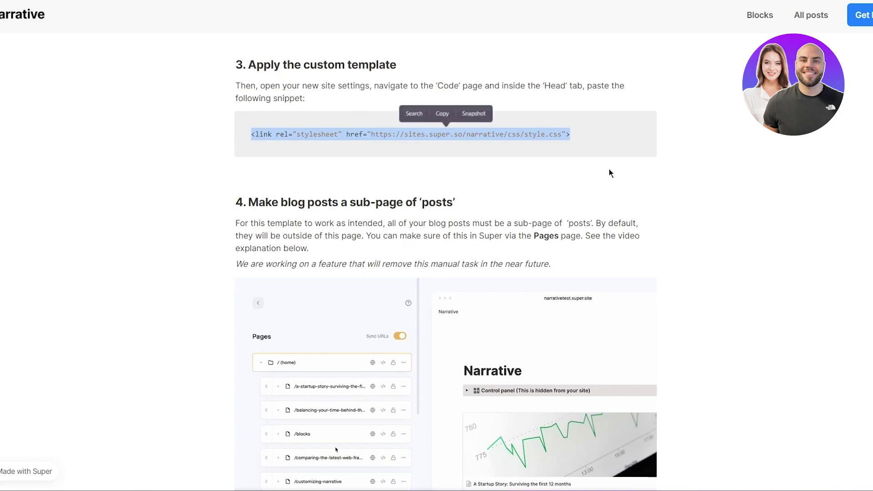
left_click(588, 137)
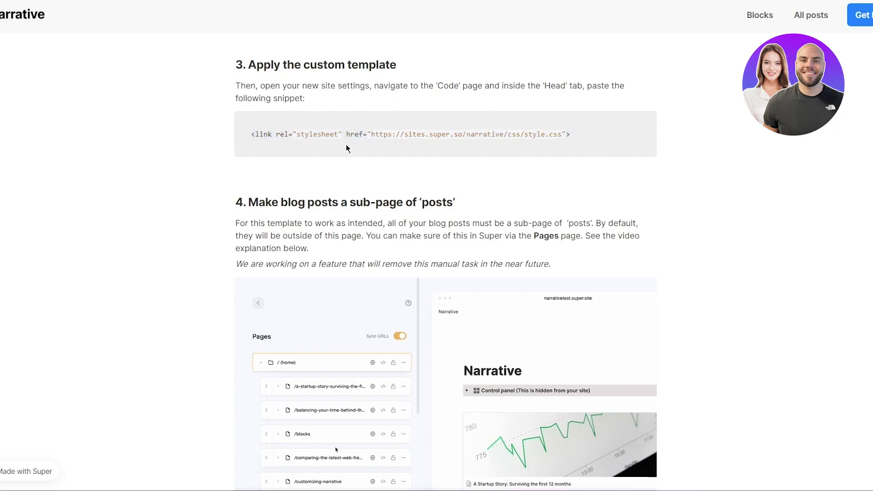
scroll(336, 150, "down", 4)
scroll(195, 139, "up", 2)
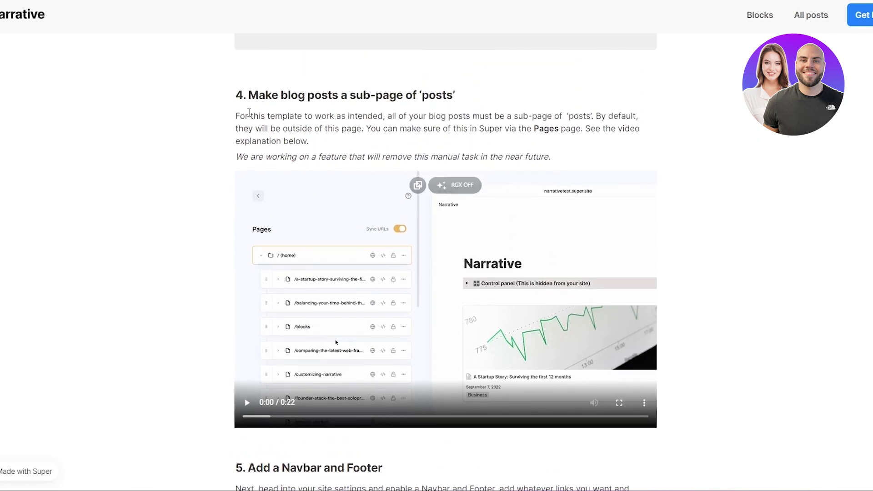
scroll(249, 112, "down", 2)
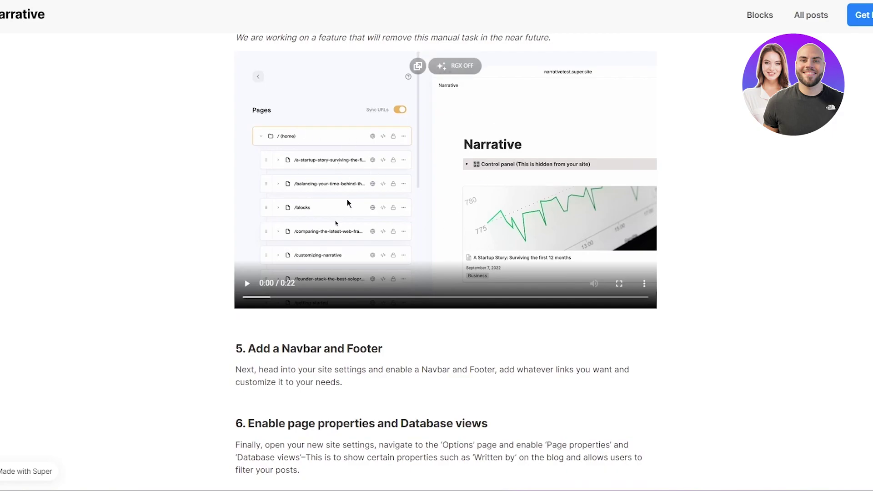
scroll(209, 215, "down", 4)
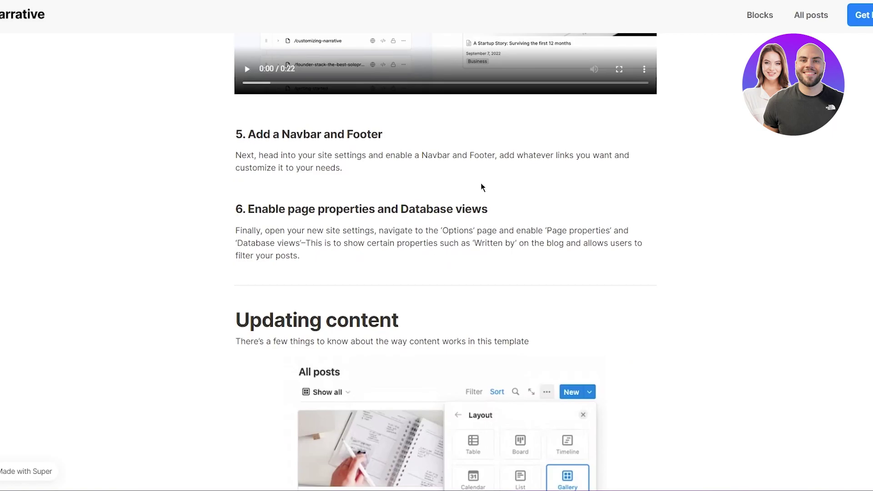
scroll(382, 201, "down", 3)
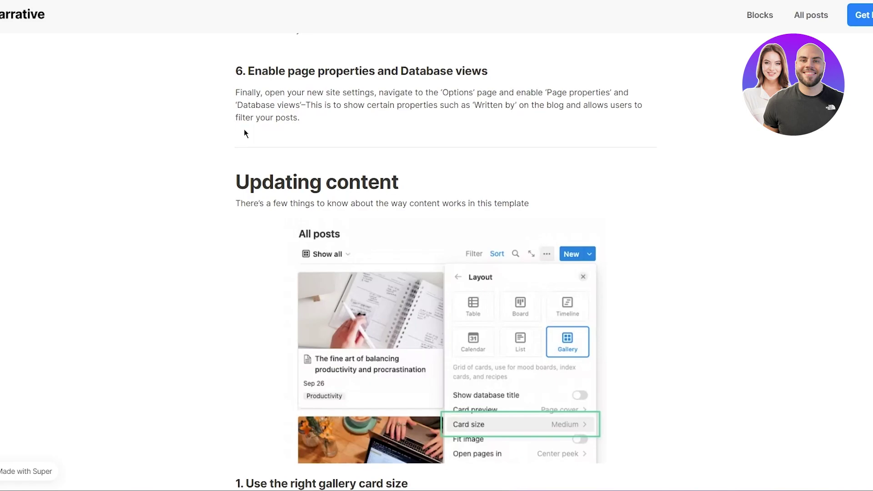
Scroll through the Updating content tips down to the guide's footer
scroll(243, 129, "down", 3)
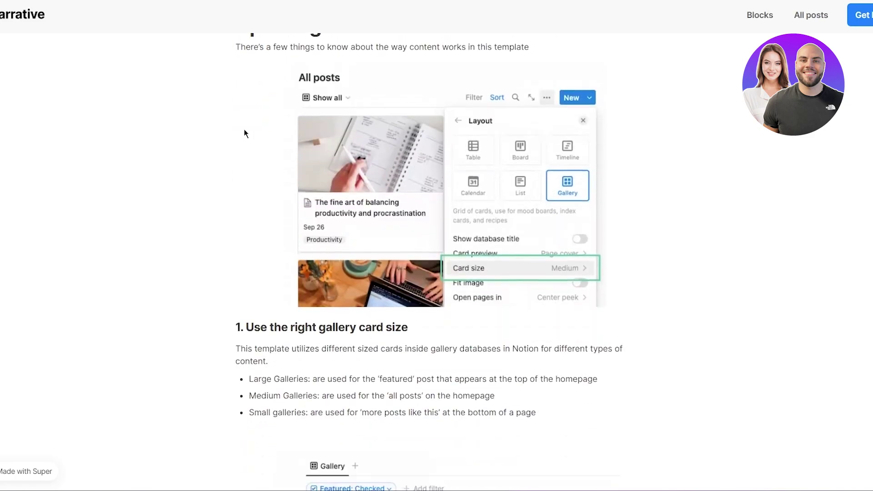
scroll(243, 129, "up", 2)
scroll(176, 122, "down", 4)
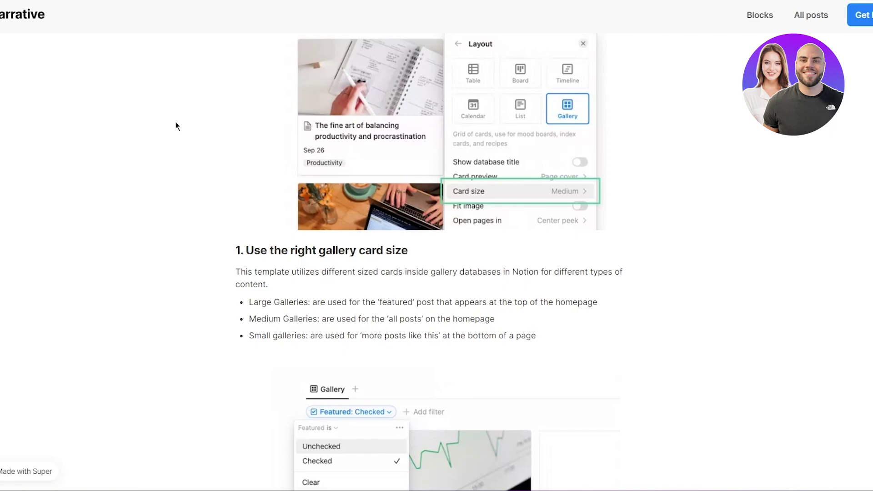
scroll(176, 123, "down", 3)
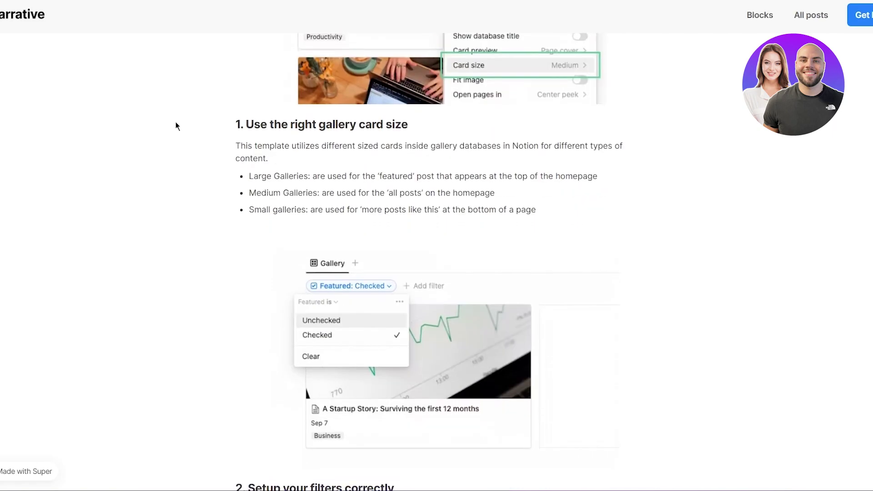
scroll(176, 122, "up", 3)
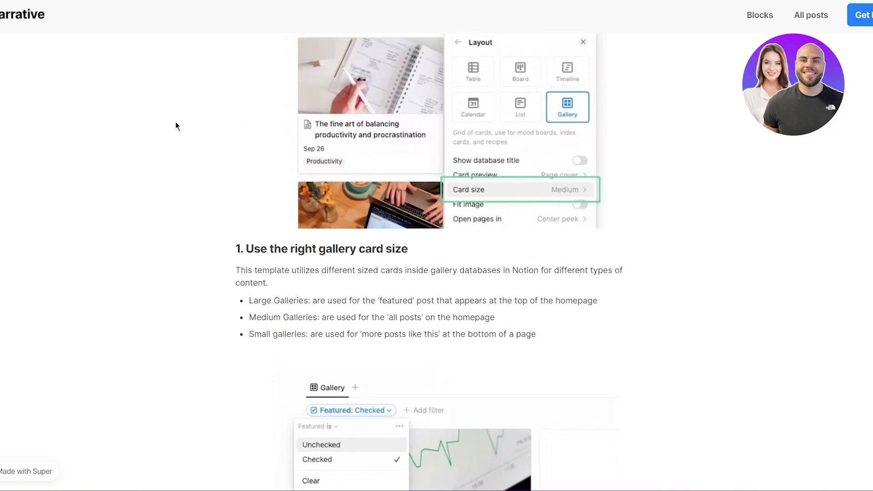
scroll(176, 122, "down", 9)
scroll(175, 121, "up", 12)
scroll(176, 122, "down", 5)
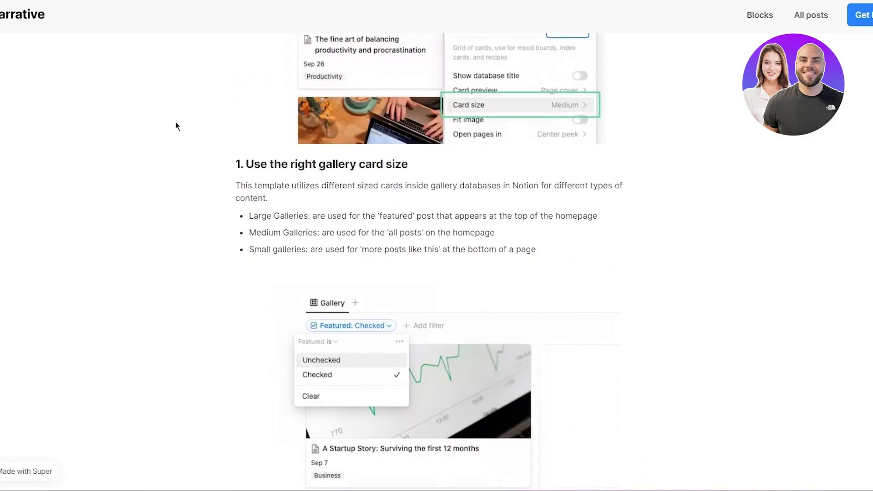
scroll(277, 203, "up", 1)
scroll(277, 203, "down", 8)
scroll(278, 203, "down", 4)
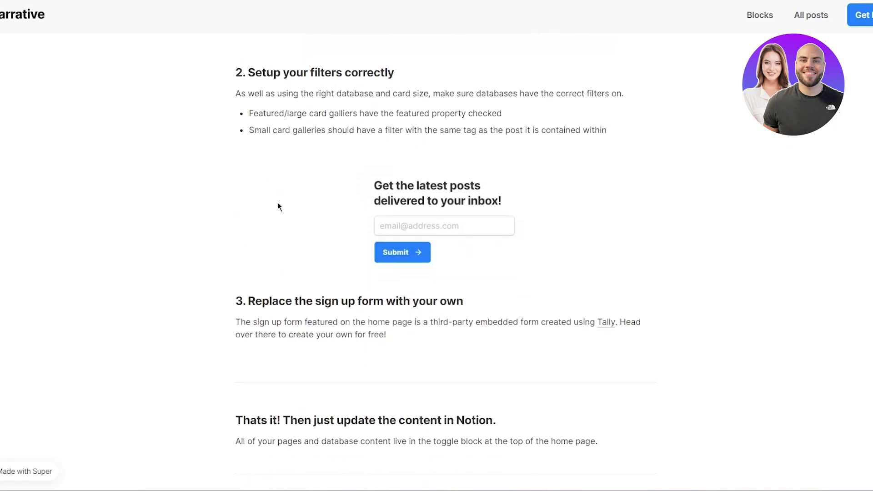
scroll(251, 96, "down", 3)
scroll(251, 96, "down", 2)
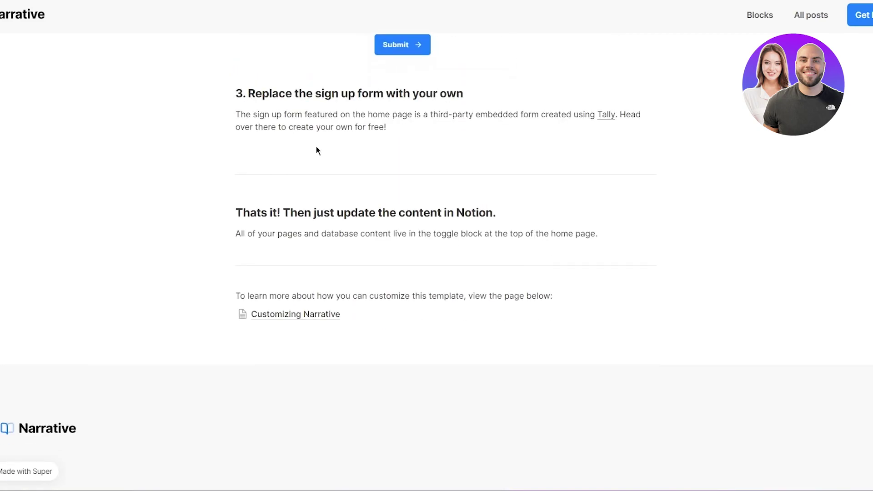
scroll(317, 150, "up", 20)
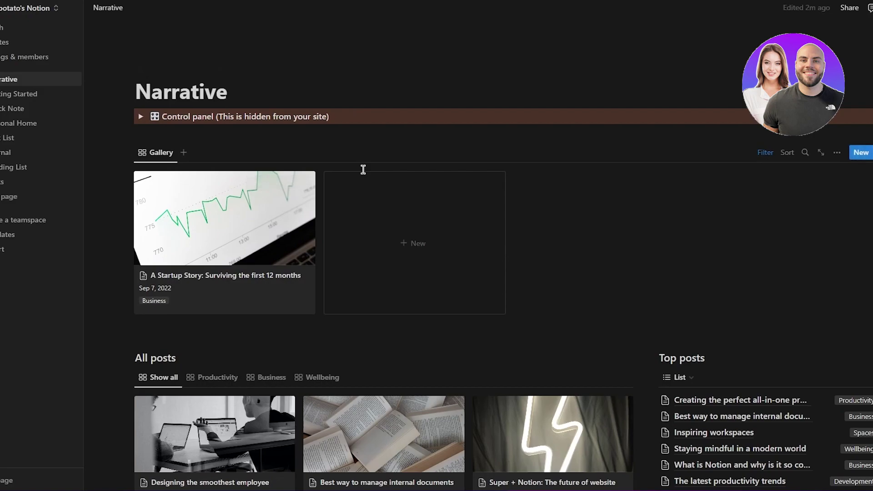
Expand Narrative in the sidebar and open its Blocks sub-page
scroll(443, 235, "down", 10)
scroll(444, 235, "up", 10)
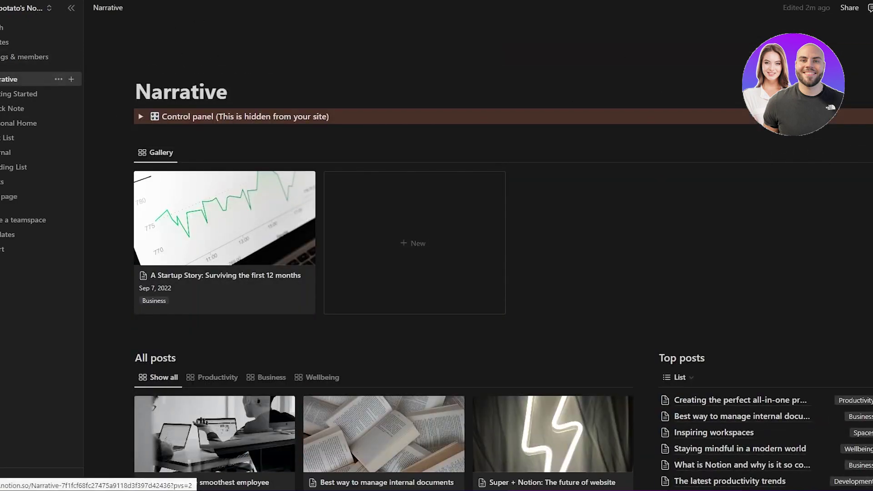
left_click(8, 79)
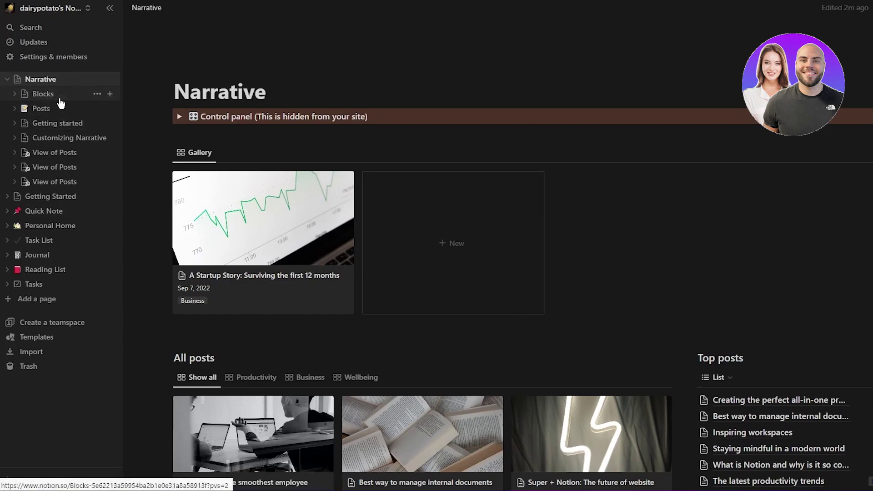
left_click(45, 94)
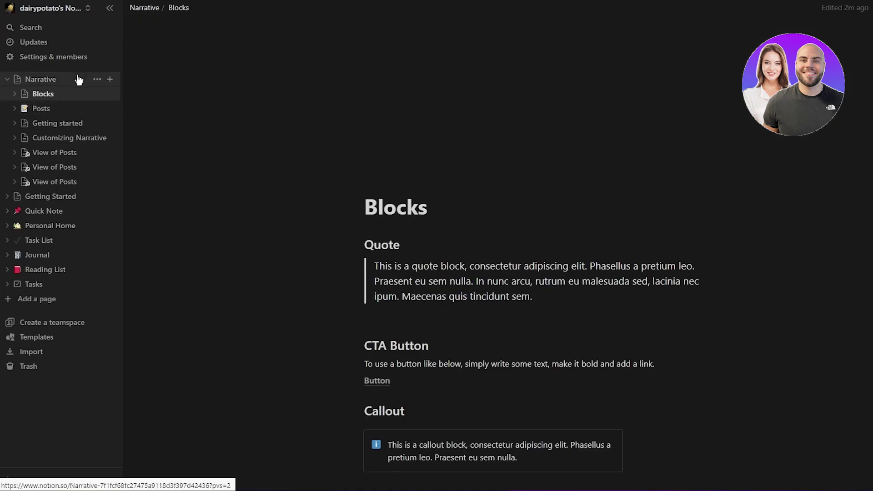
Duplicate the Narrative page from its ••• menu and scroll through the Blocks examples
left_click(97, 79)
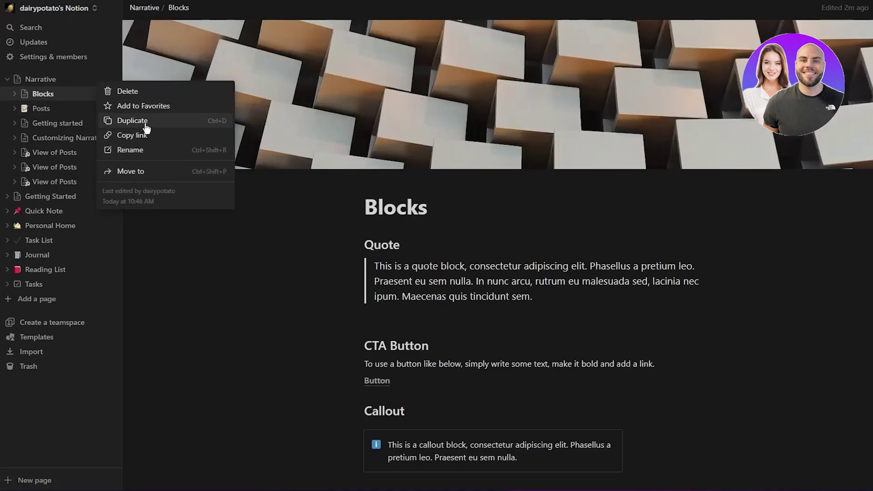
left_click(146, 127)
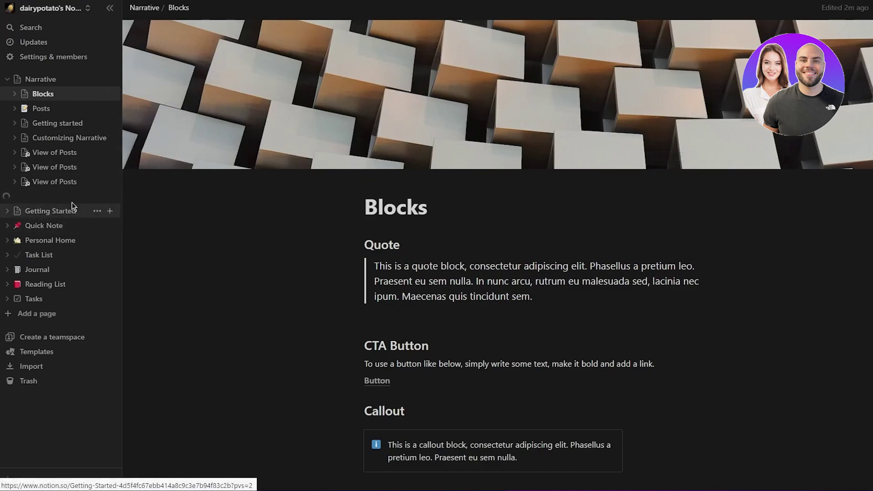
scroll(287, 260, "down", 15)
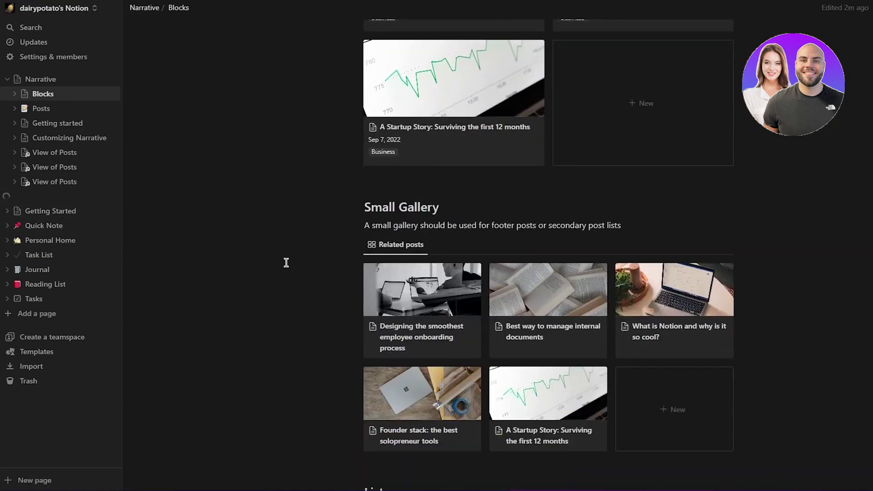
scroll(286, 262, "up", 15)
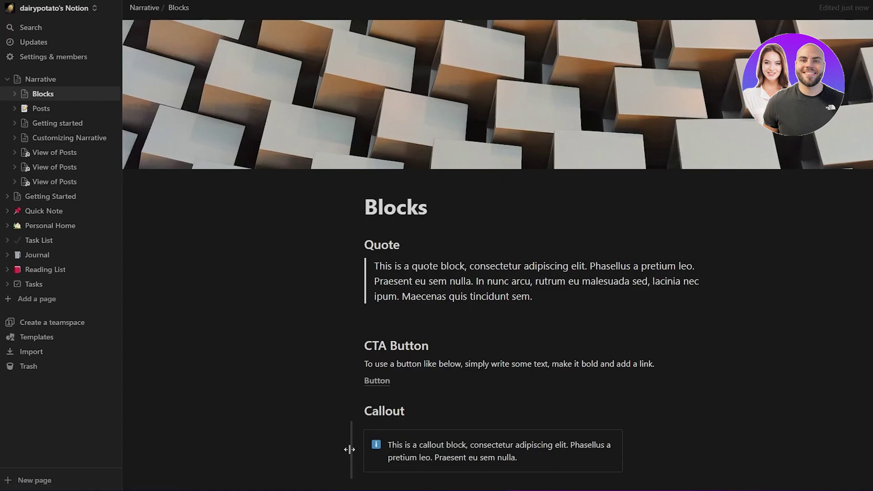
scroll(251, 296, "down", 10)
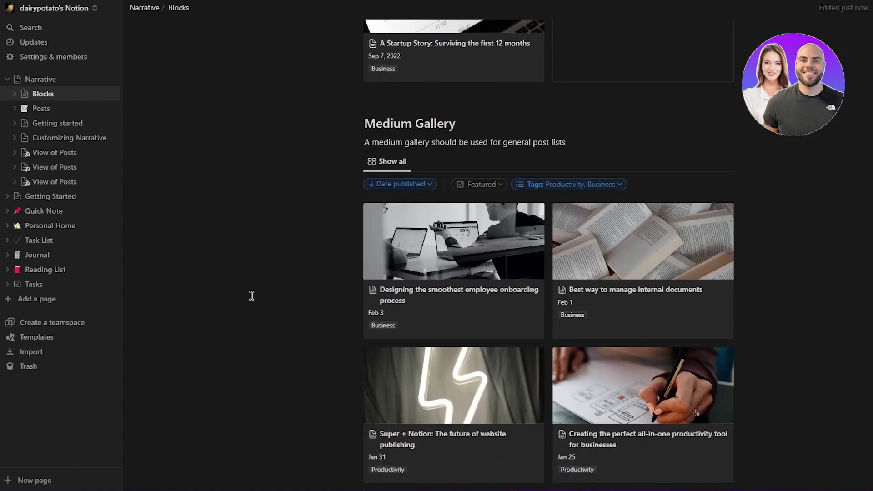
scroll(251, 295, "up", 10)
scroll(252, 295, "down", 12)
scroll(252, 295, "up", 12)
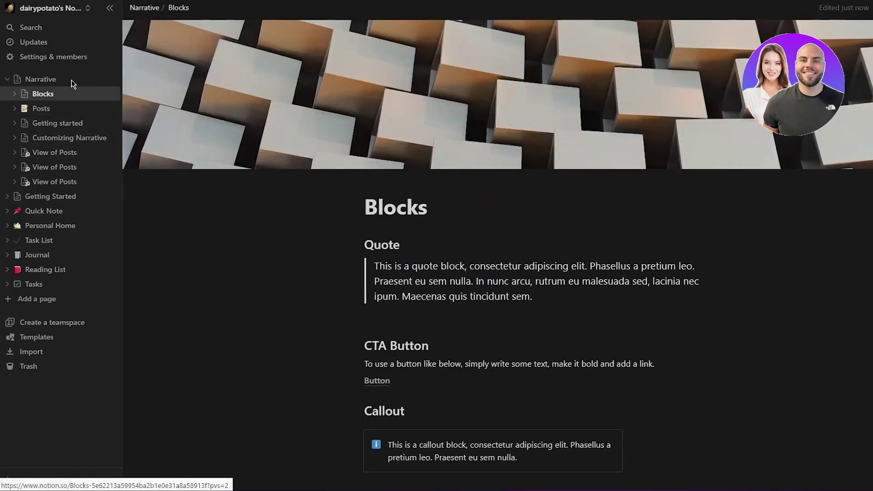
Visit Quick Note and Getting Started, then preview the 1:1 Notes template and close the gallery
left_click(53, 212)
left_click(53, 197)
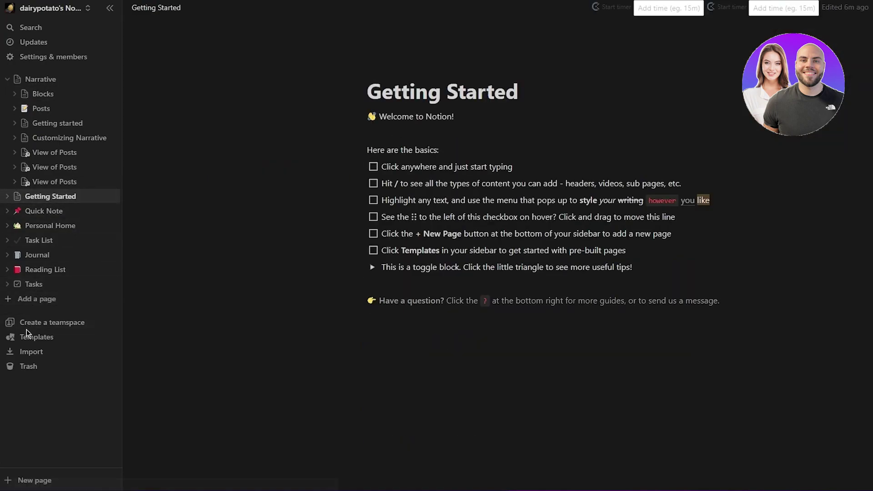
left_click(42, 341)
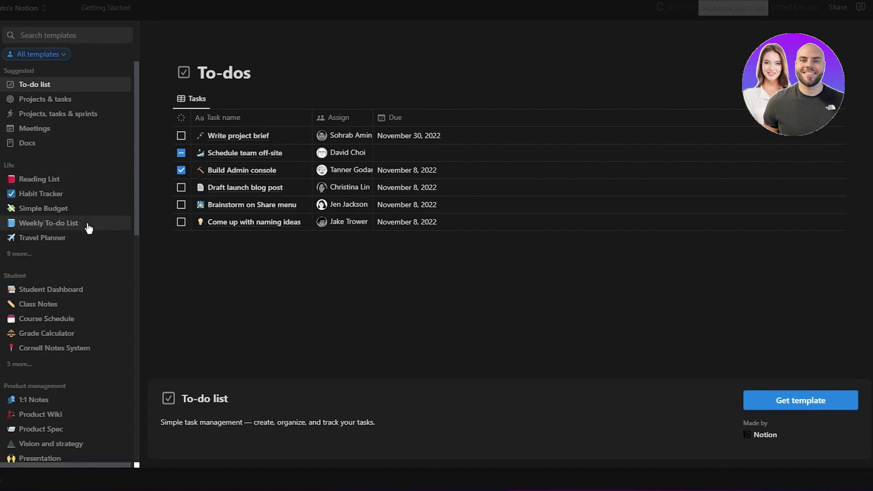
scroll(70, 223, "down", 5)
left_click(55, 187)
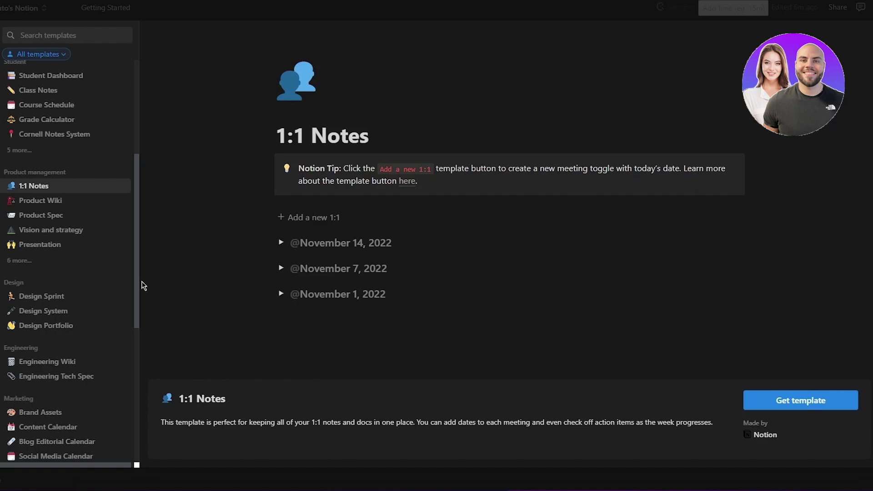
scroll(19, 323, "down", 7)
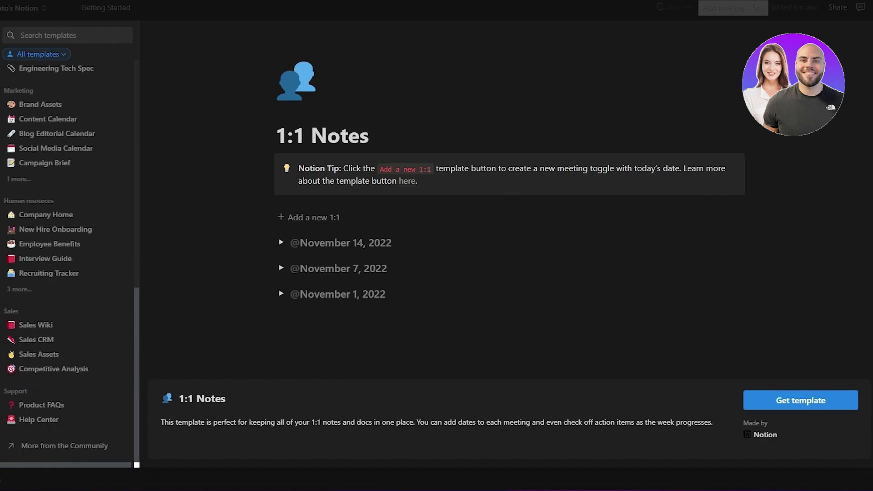
key("Escape")
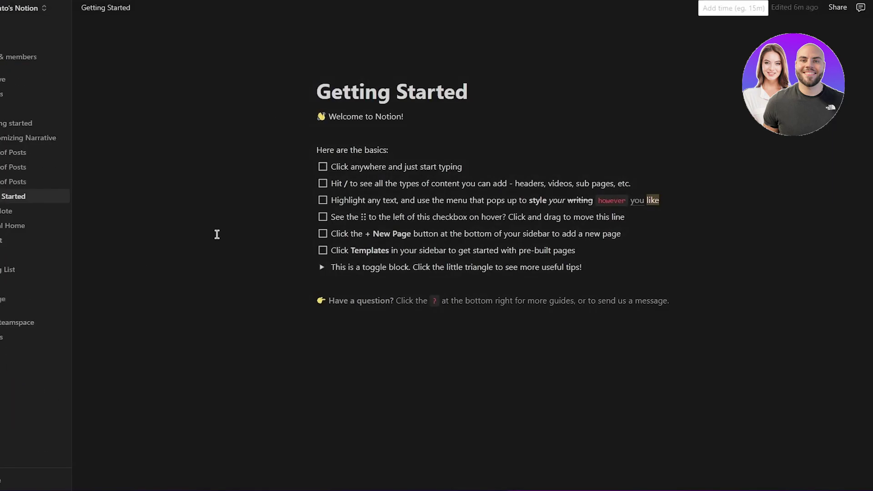